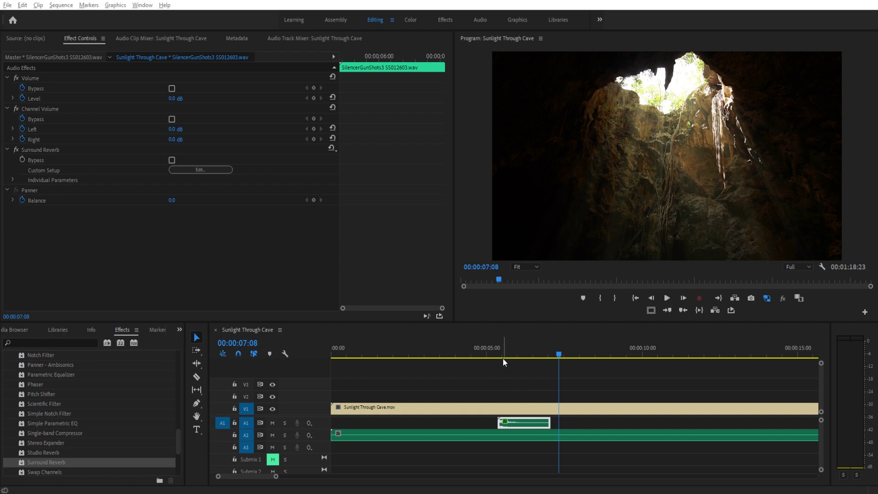
click(490, 348)
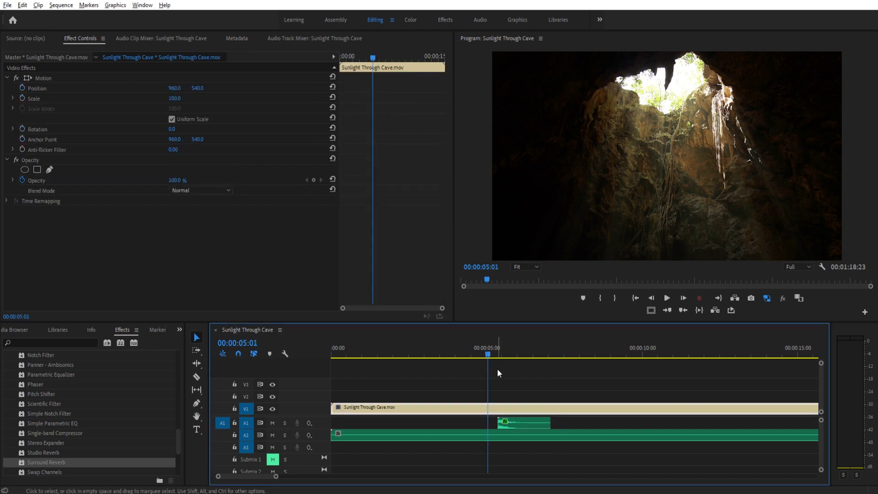
click(505, 377)
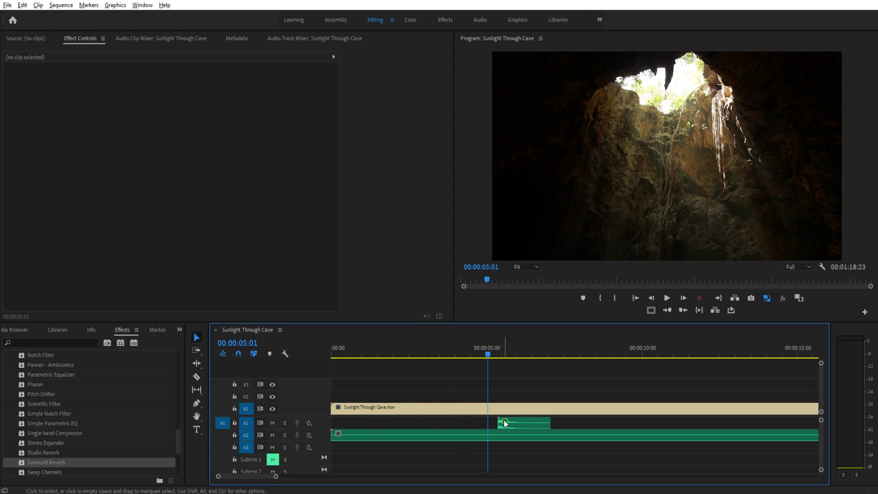
click(481, 354)
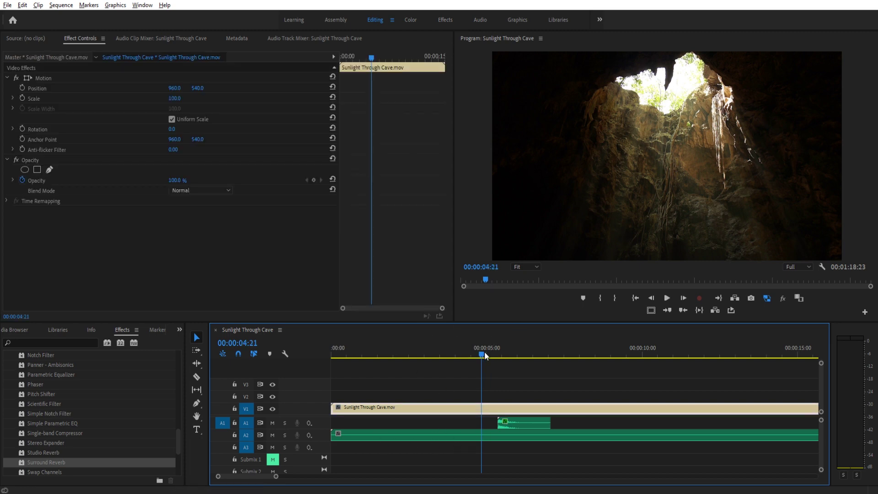
click(537, 422)
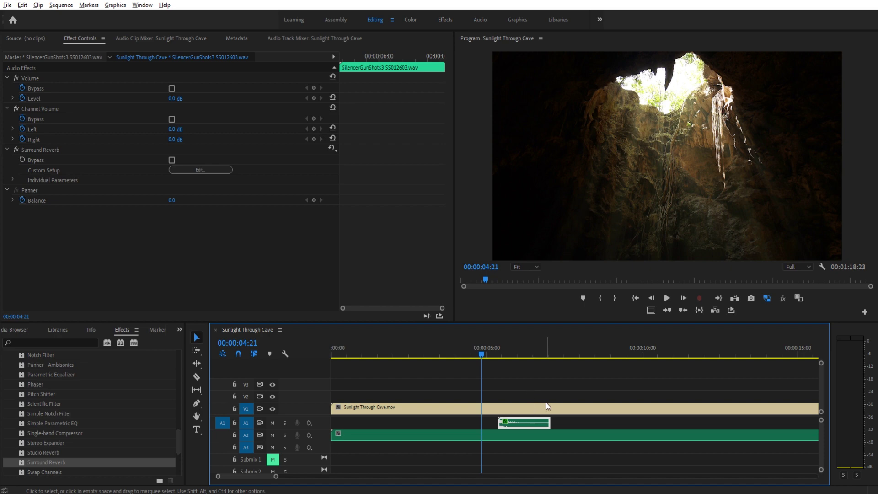
key(space)
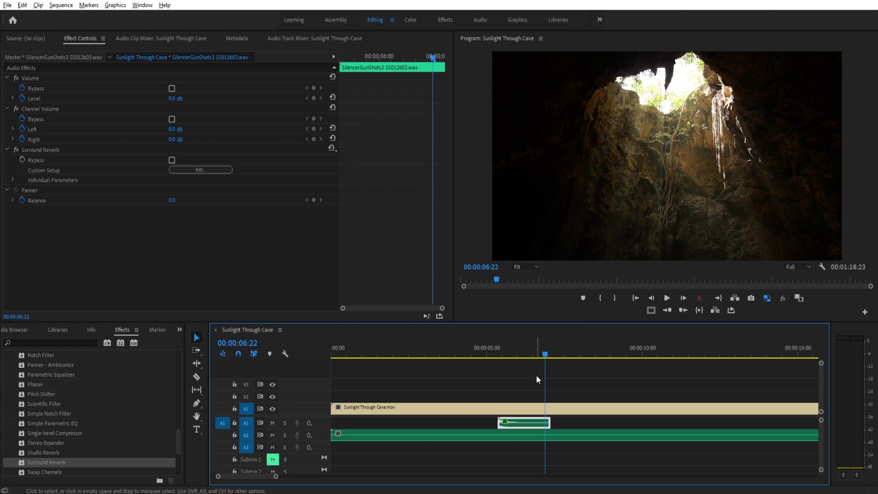
drag(499, 346, 481, 347)
key(space)
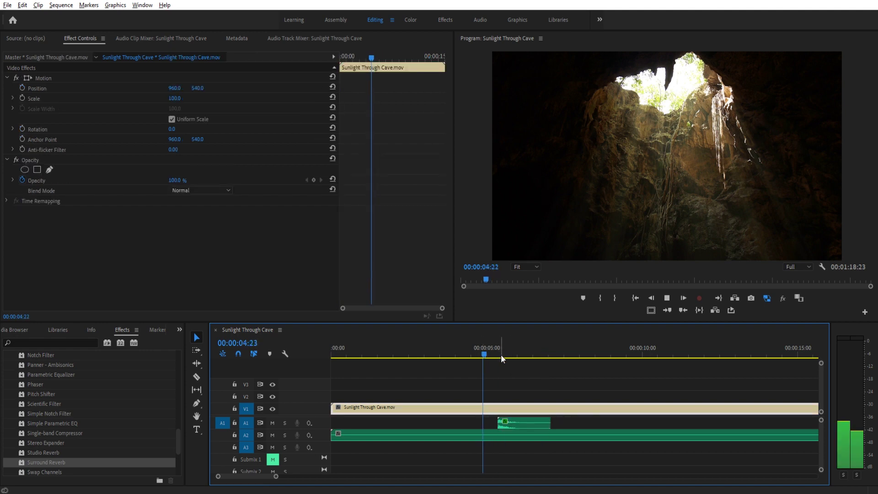
key(space)
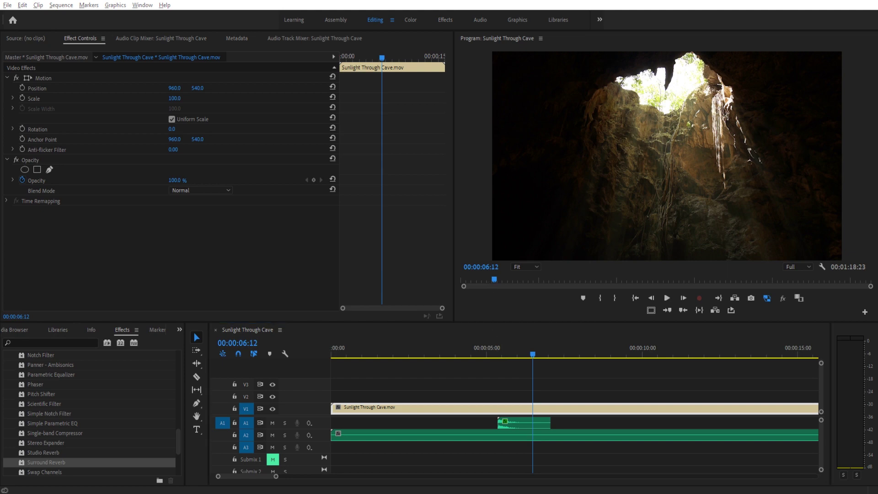
click(486, 355)
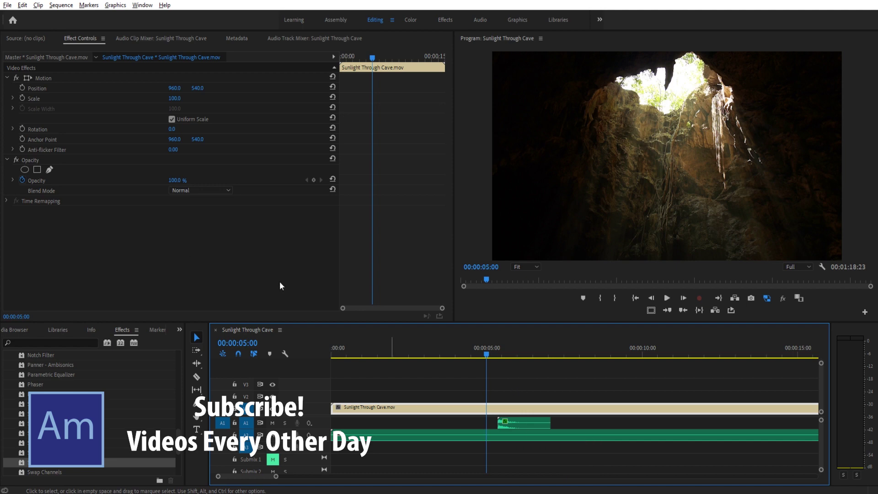
- Show the Audio Track Mixer for the Sunlight Through Cave sequence
click(523, 422)
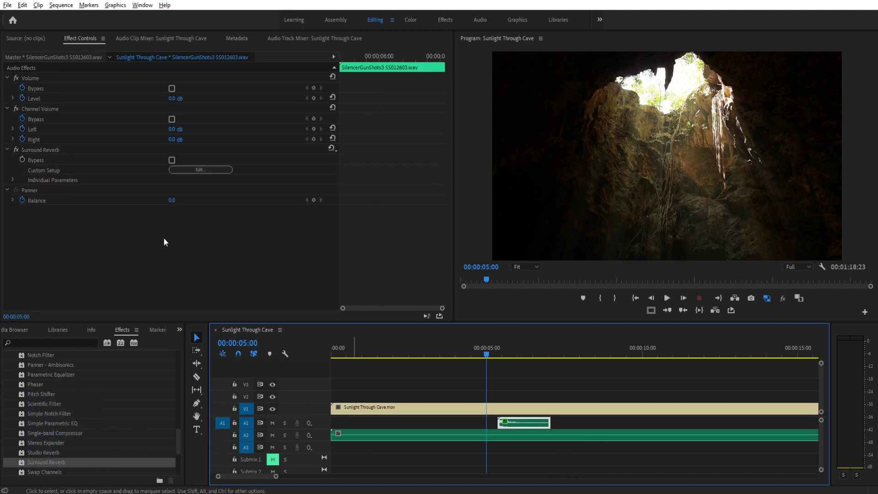
click(18, 148)
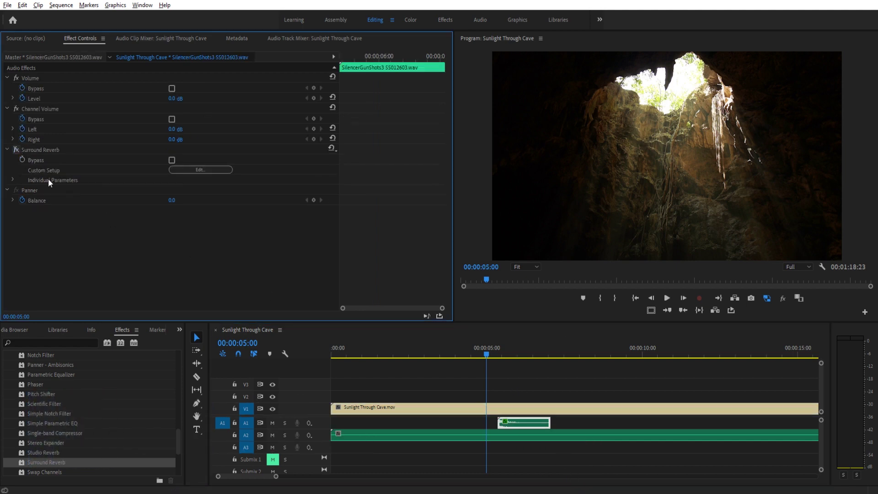
click(303, 40)
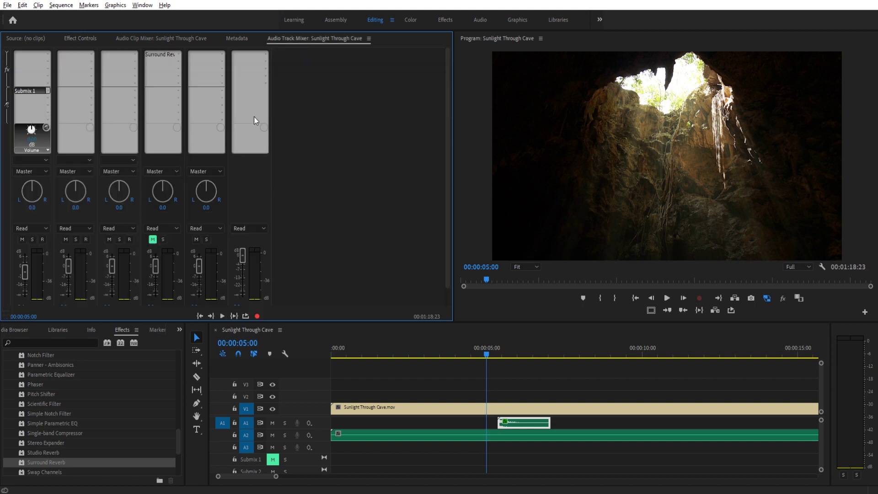
click(143, 6)
mouse_move(220, 117)
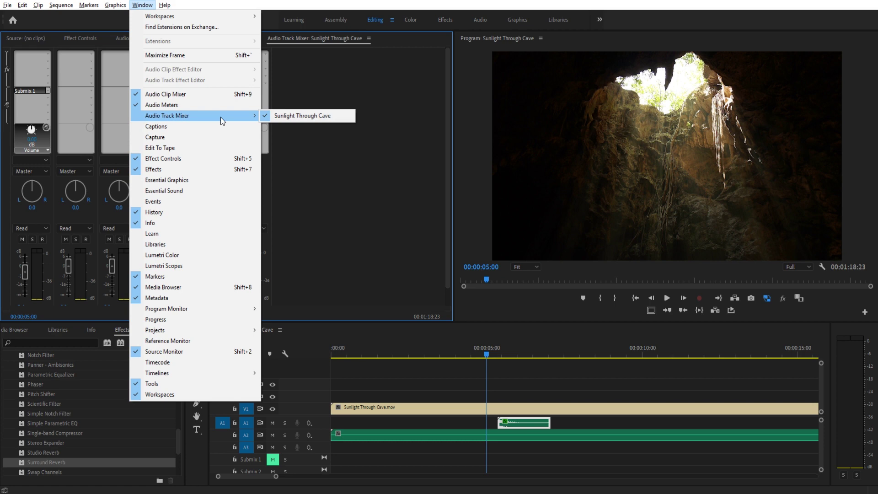
click(292, 117)
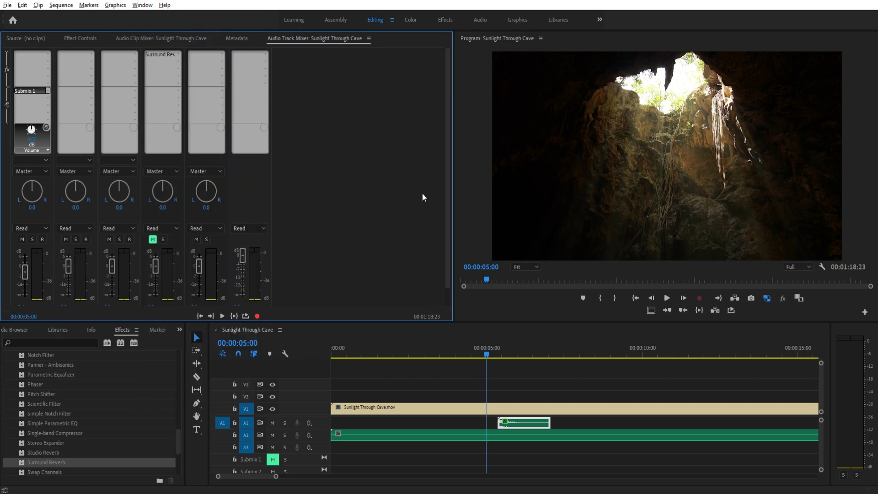
- Delete the unused Submix 2 track from the mixer
scroll(422, 197, down, 2)
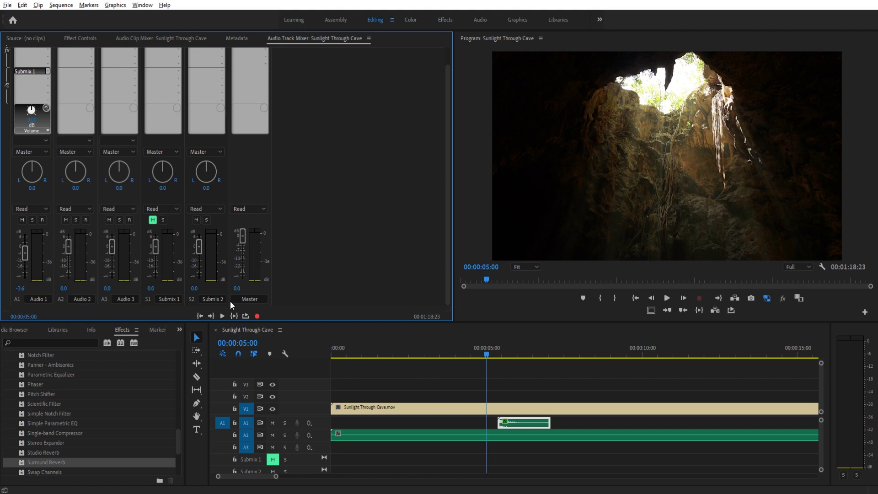
right_click(249, 469)
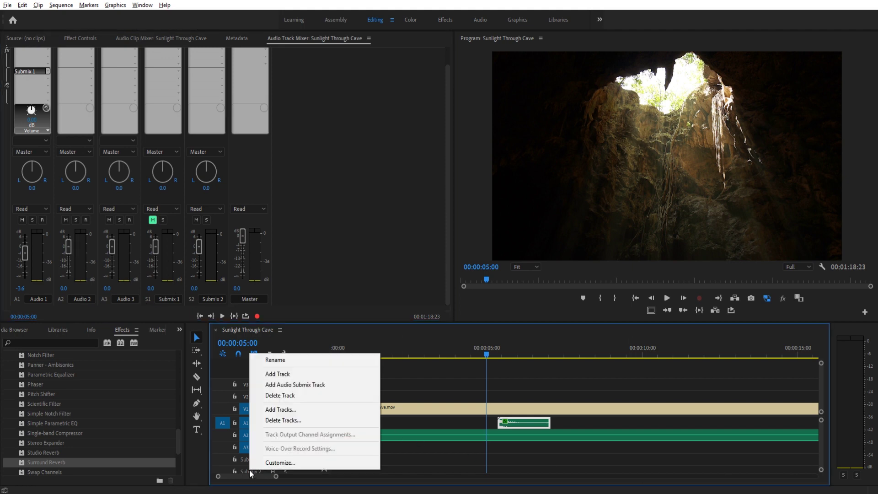
click(270, 396)
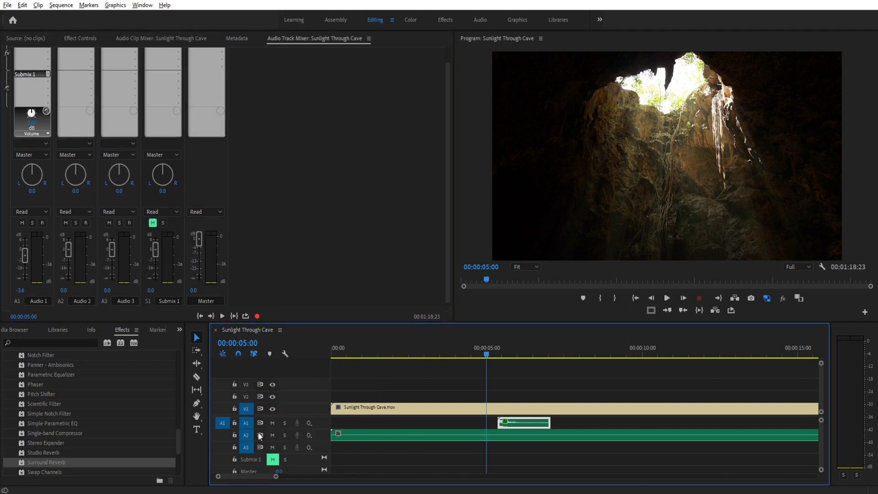
scroll(264, 184, up, 1)
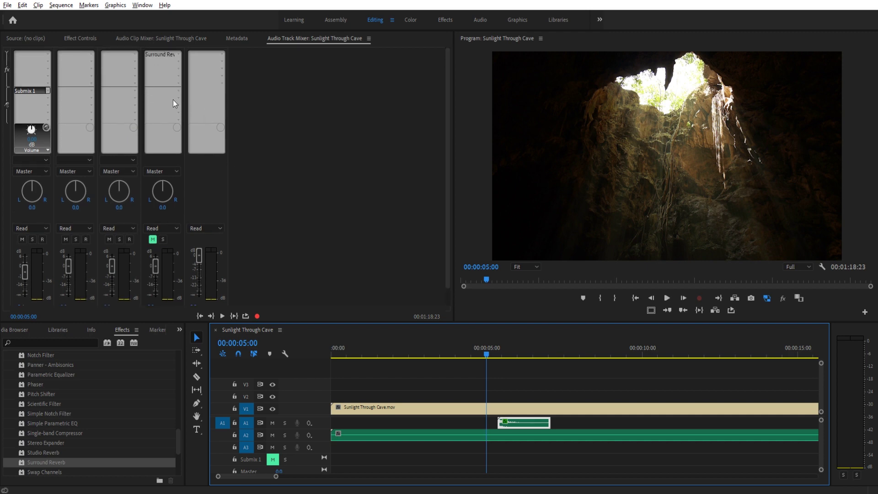
scroll(258, 237, down, 1)
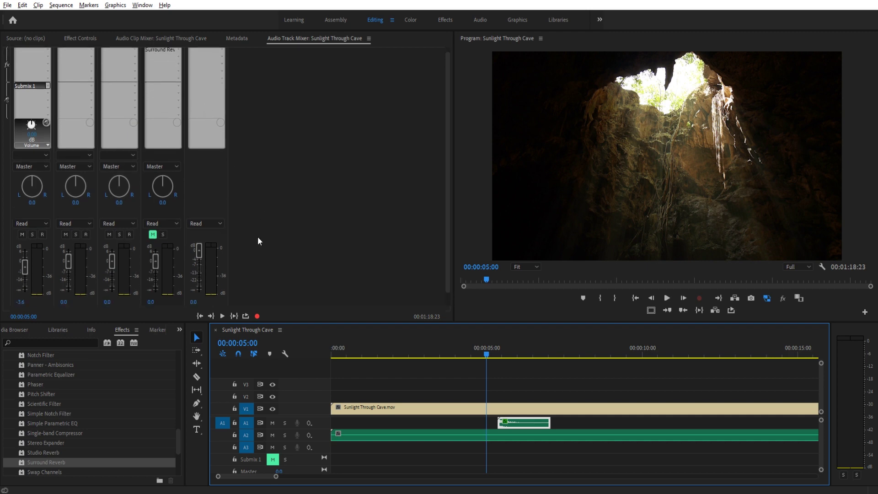
- Unmute Submix 1 and play the gunshot through the reverb from 00:00:04:21
click(152, 234)
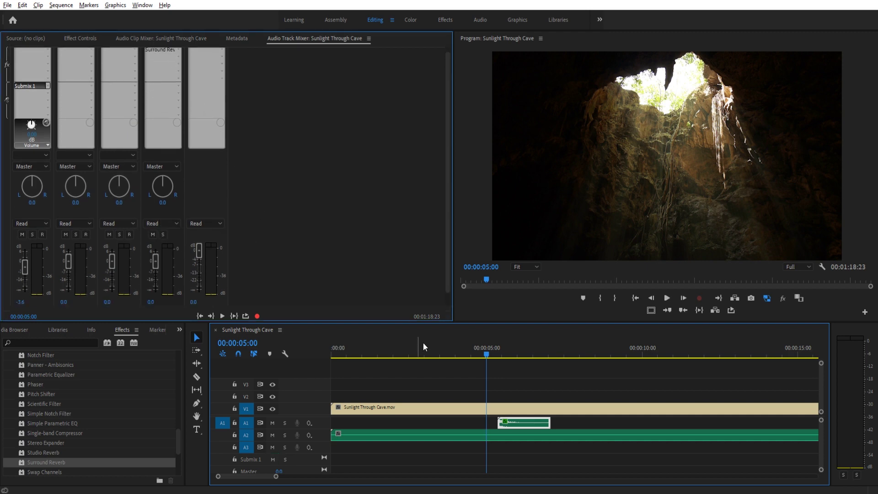
click(482, 355)
key(space)
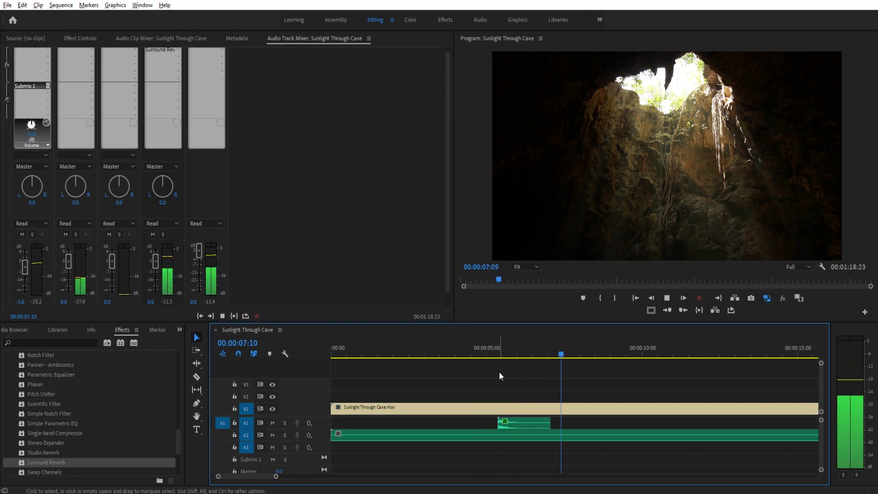
key(space)
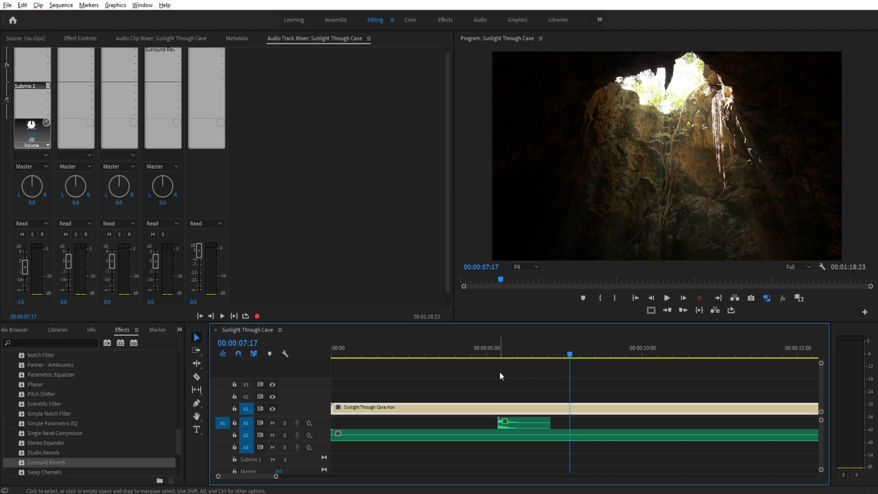
- Mute Submix 1 to hear the dry gunshot from 00:00:04:24, then unmute it again
click(153, 234)
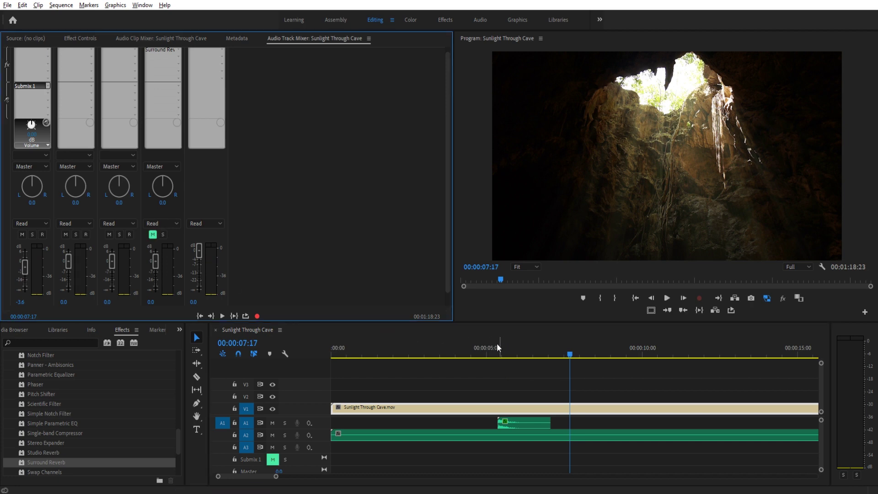
click(486, 346)
key(space)
key(space)
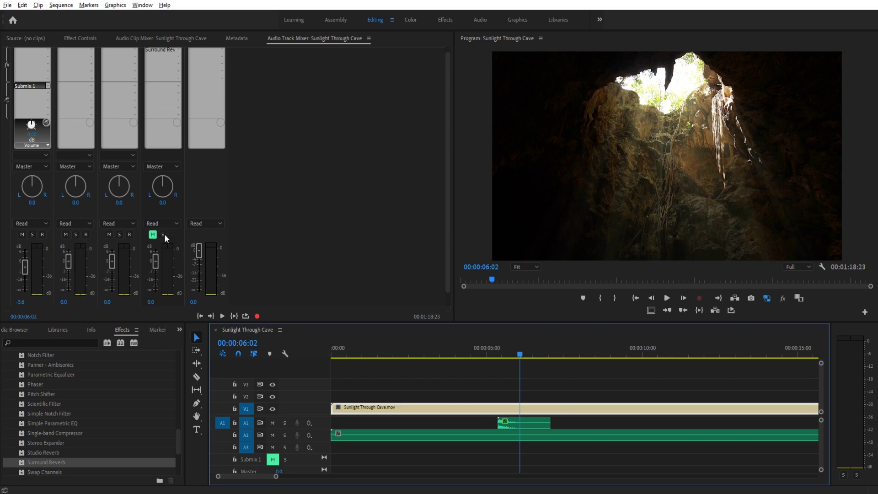
click(152, 234)
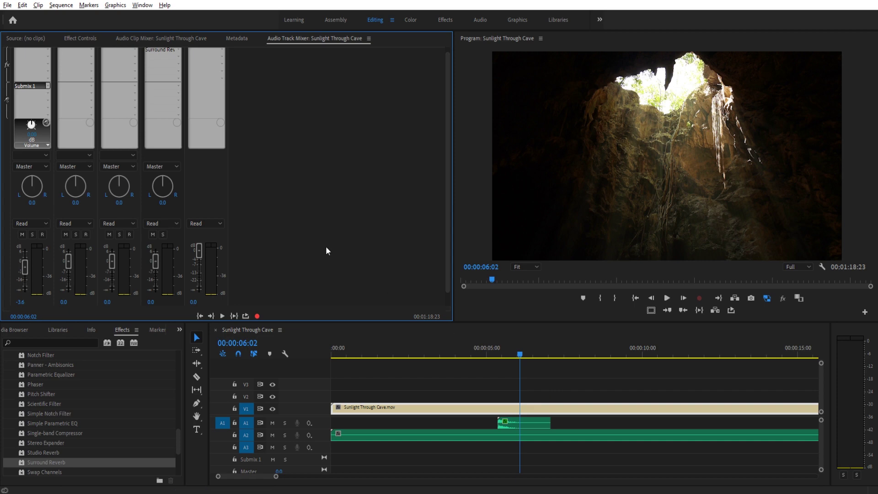
- Toggle the mixer's effects and sends area and confirm Audio 1's send destination
scroll(267, 188, up, 1)
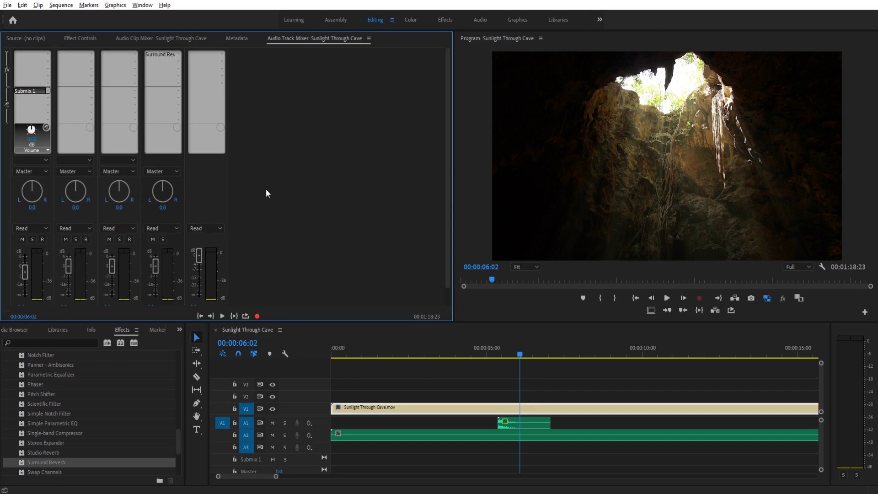
scroll(275, 220, down, 2)
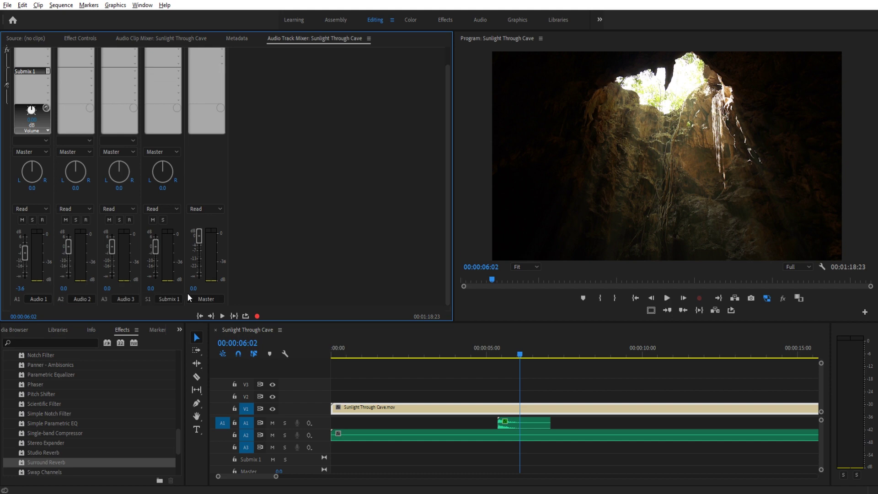
scroll(255, 252, up, 2)
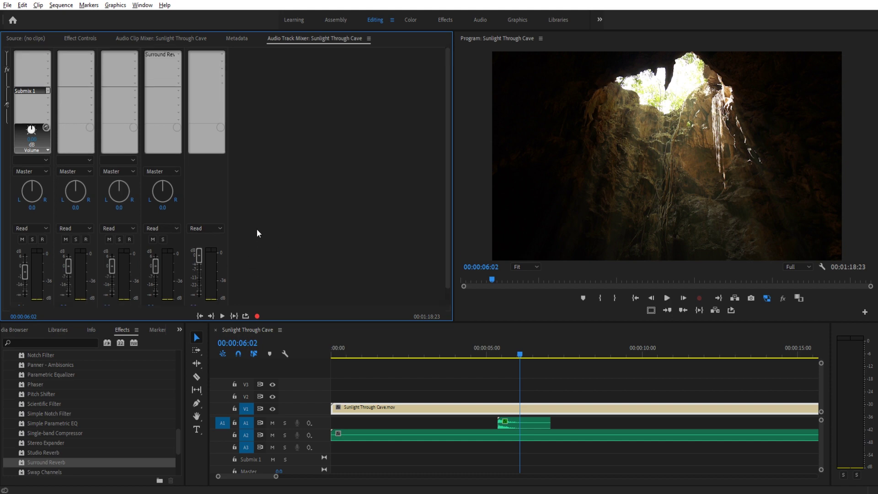
click(6, 55)
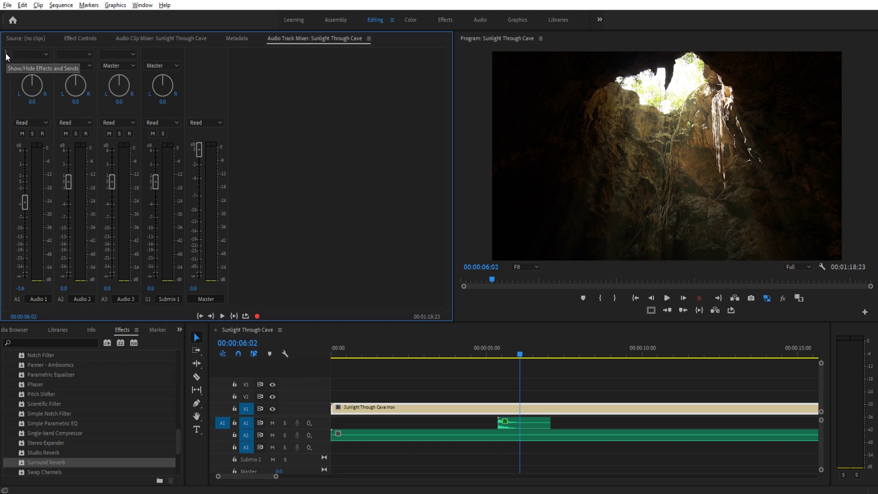
click(6, 54)
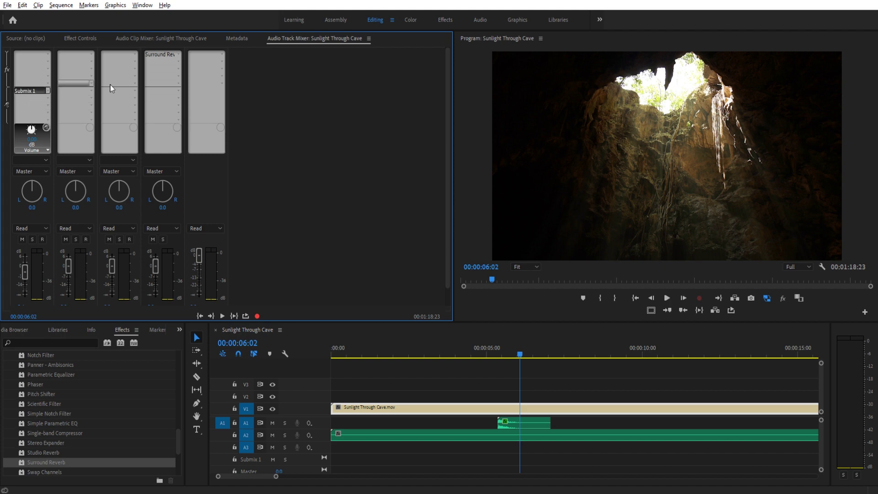
click(30, 97)
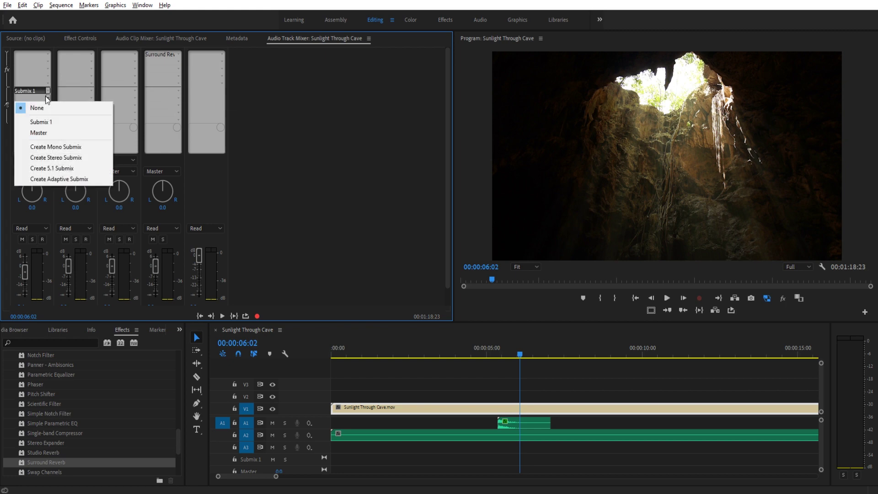
click(60, 147)
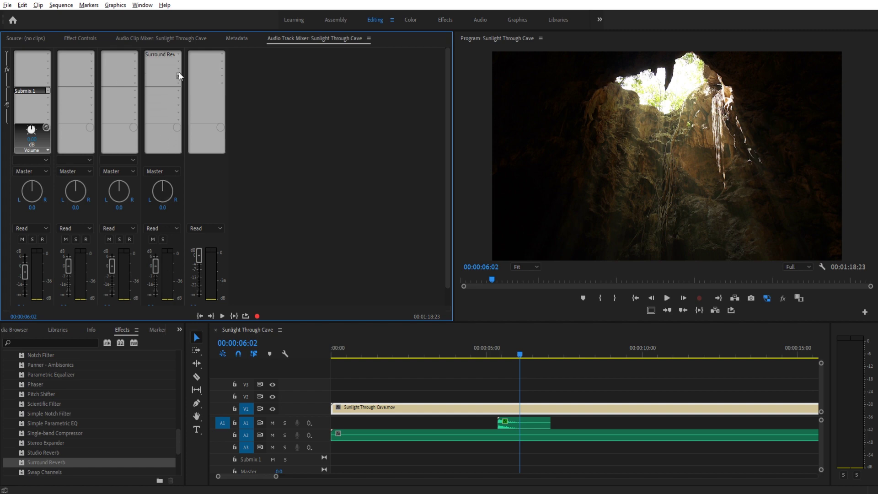
- Set Submix 1's effect slot to None and play the gunshot from 04:17 without reverb
click(178, 55)
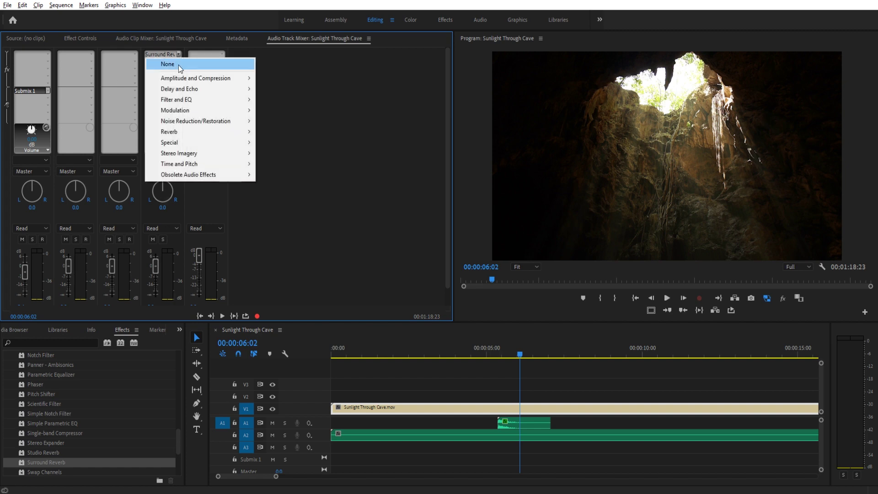
click(182, 65)
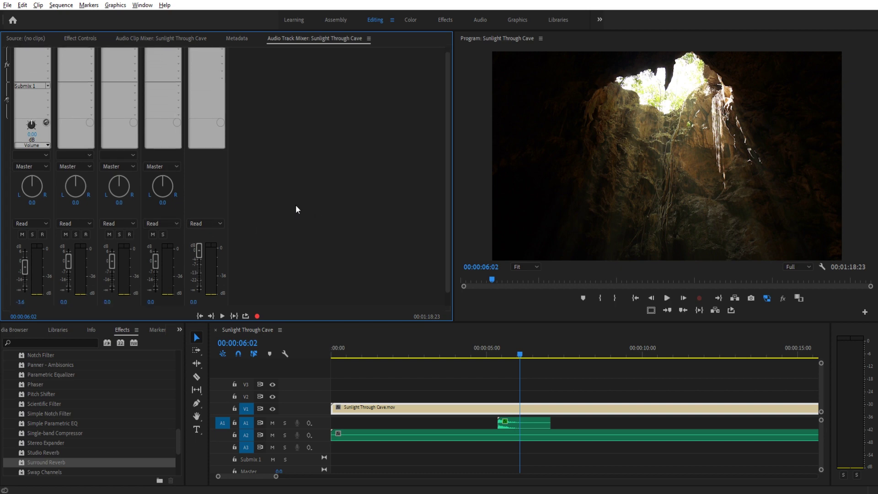
scroll(301, 219, down, 1)
drag(520, 352, 476, 352)
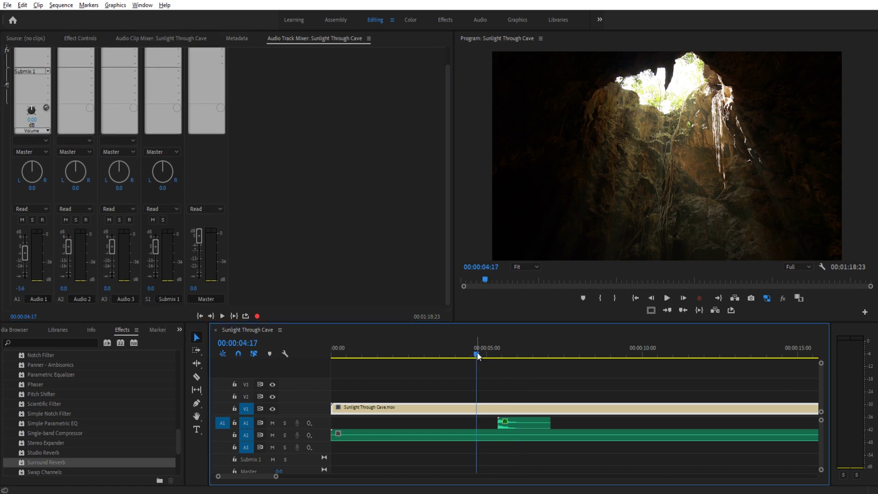
click(509, 374)
key(space)
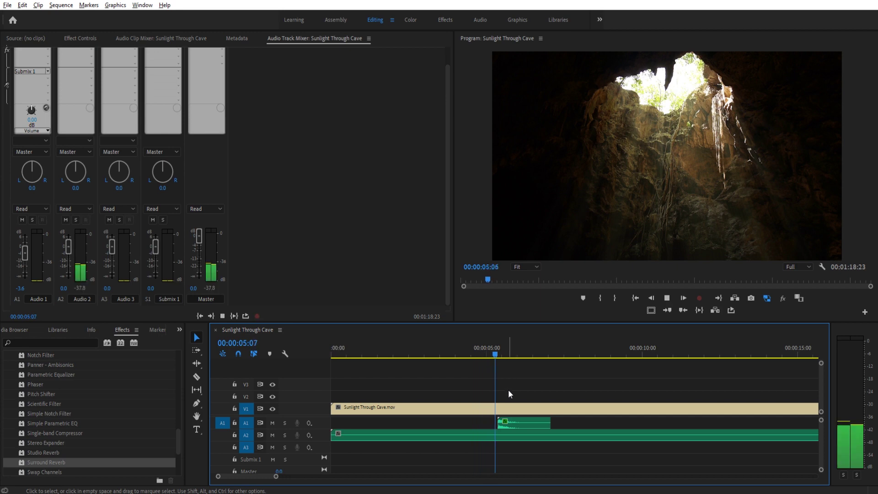
click(490, 355)
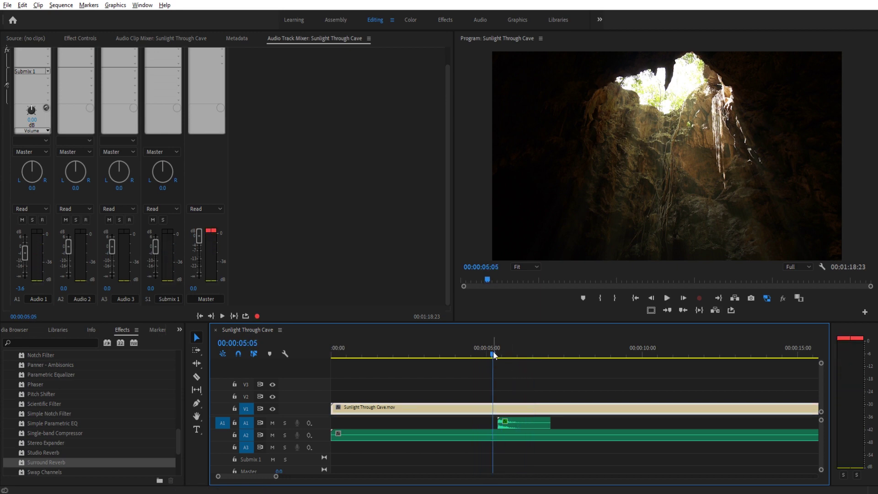
key(space)
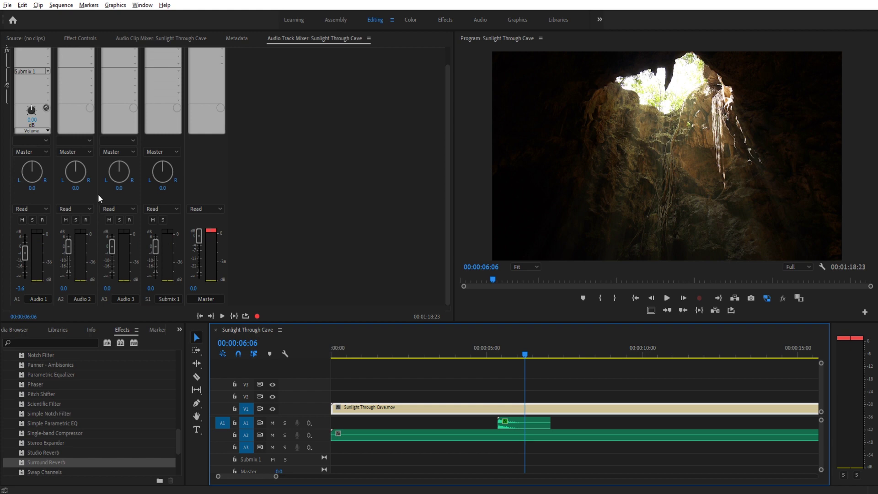
scroll(303, 163, up, 3)
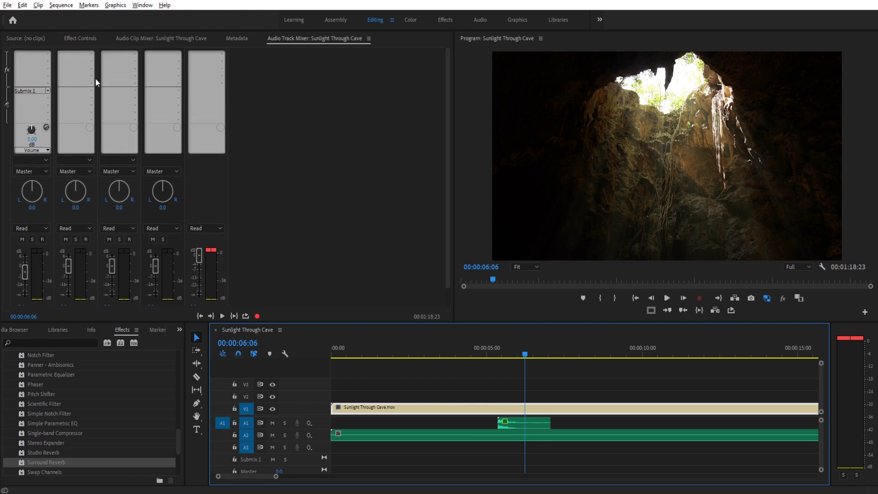
- Insert Surround Reverb on Submix 1's effect slot with its knob controlling Gain
click(178, 54)
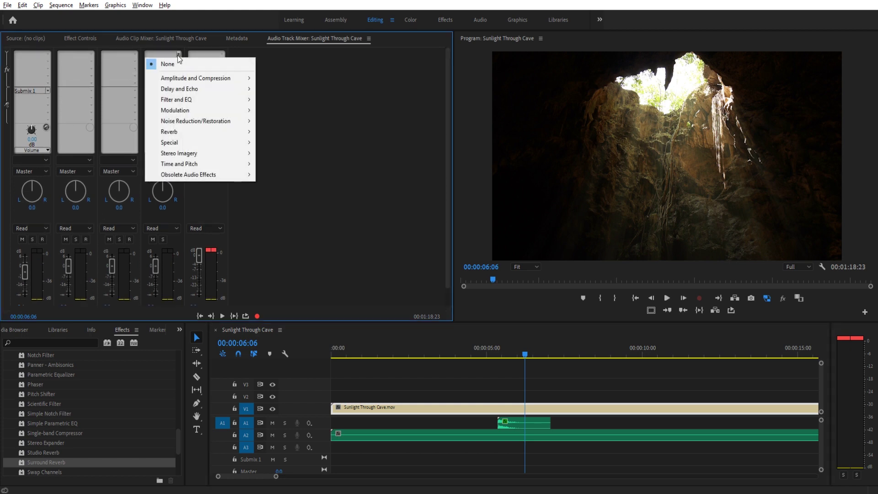
mouse_move(183, 132)
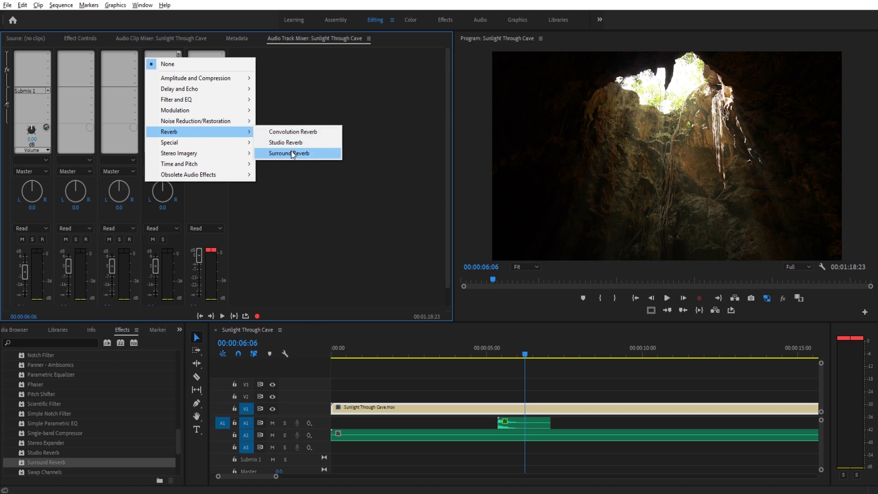
click(291, 153)
click(174, 151)
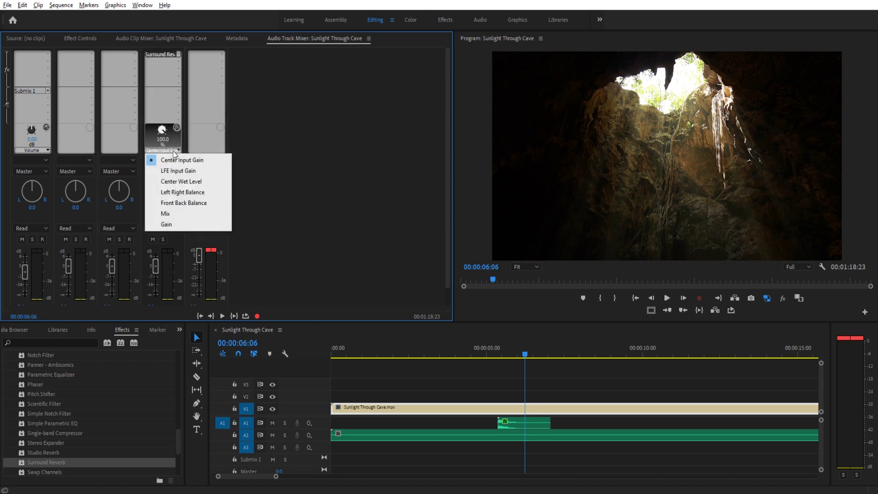
click(173, 226)
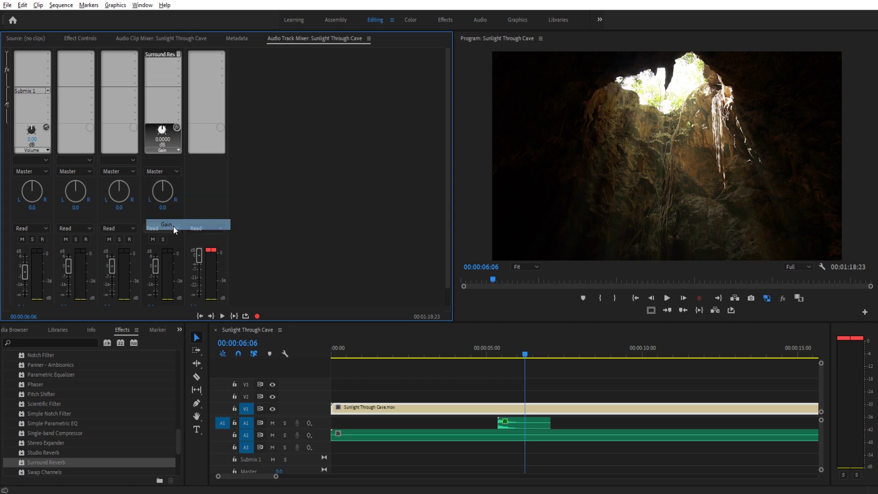
- In the Track Fx Editor, choose the Deep Well impulse and raise output gain to 14.4 dB
double_click(160, 54)
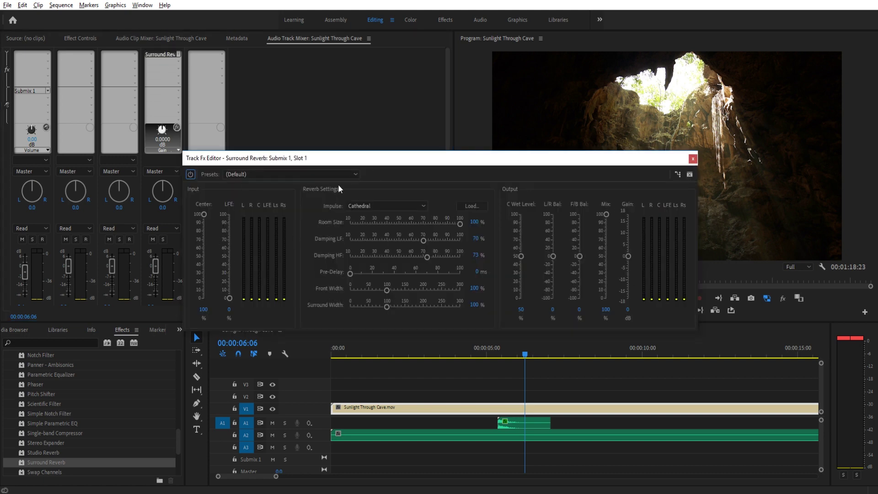
click(367, 204)
click(366, 228)
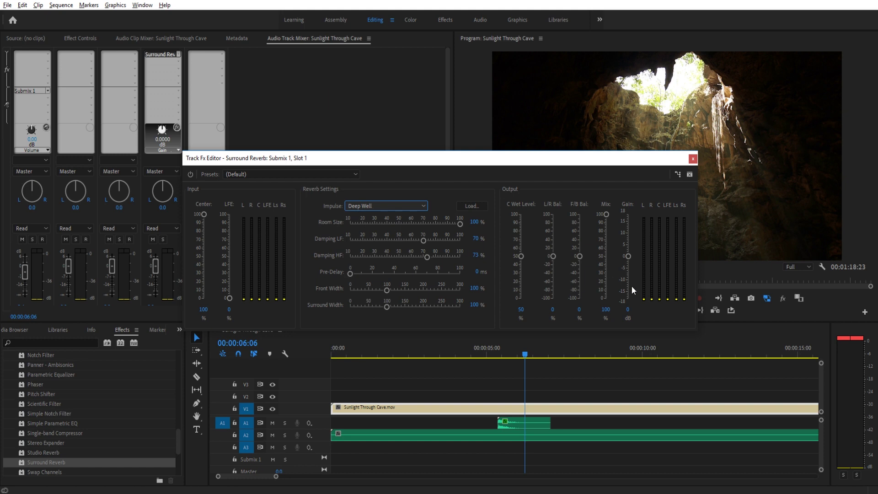
drag(629, 256, 632, 223)
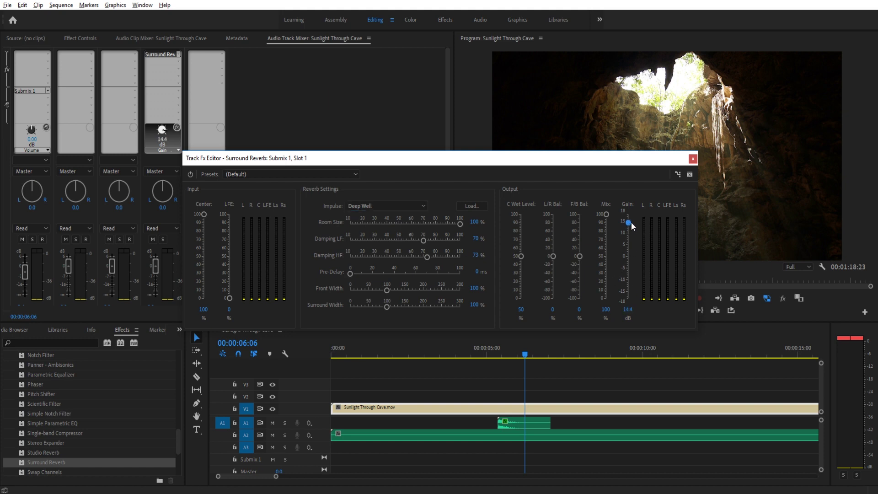
- Close the Track Fx Editor and preview the boosted reverb on the gunshot from about 5 seconds
click(692, 158)
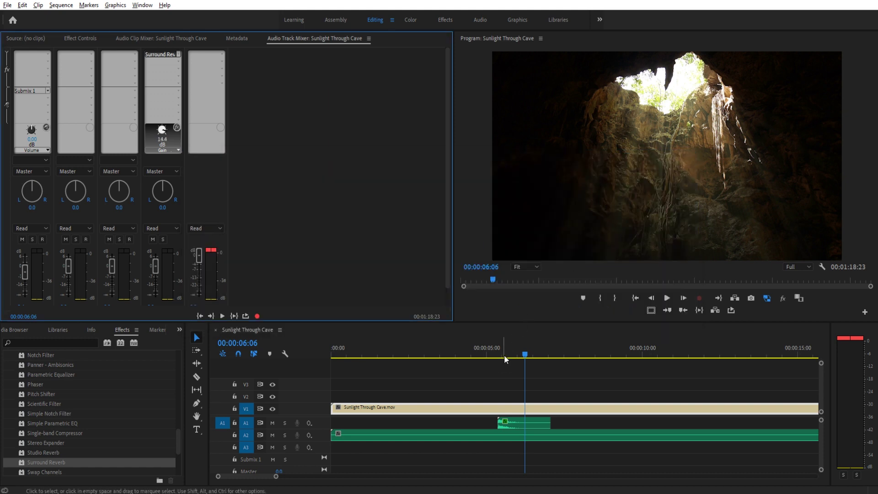
click(488, 350)
key(space)
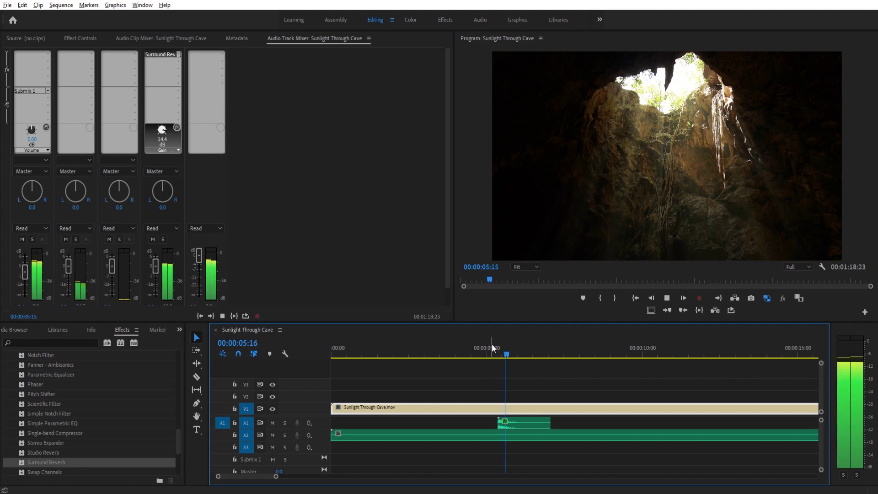
key(space)
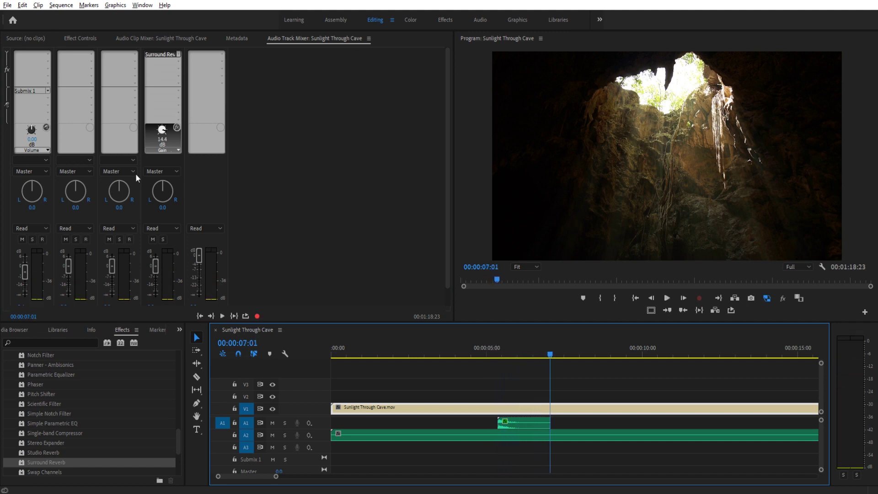
- Turn the Audio 1 send to Submix 1 down and replay the gunshot
click(33, 144)
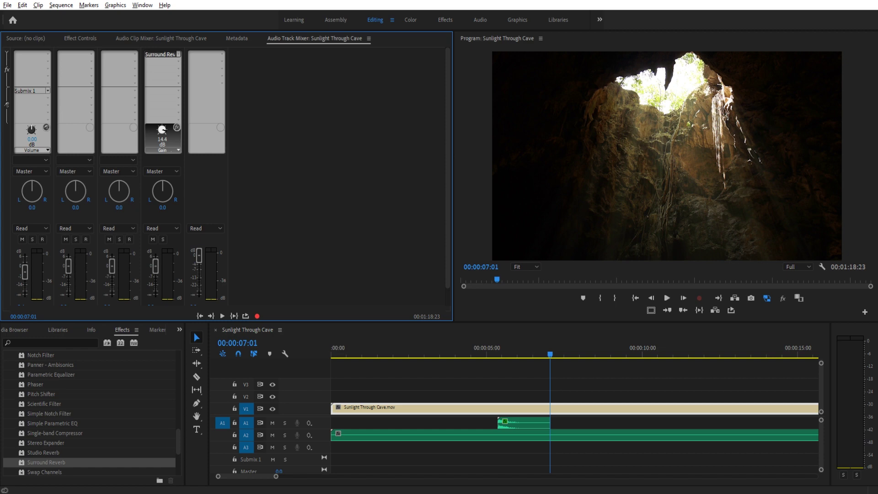
drag(33, 139, 21, 139)
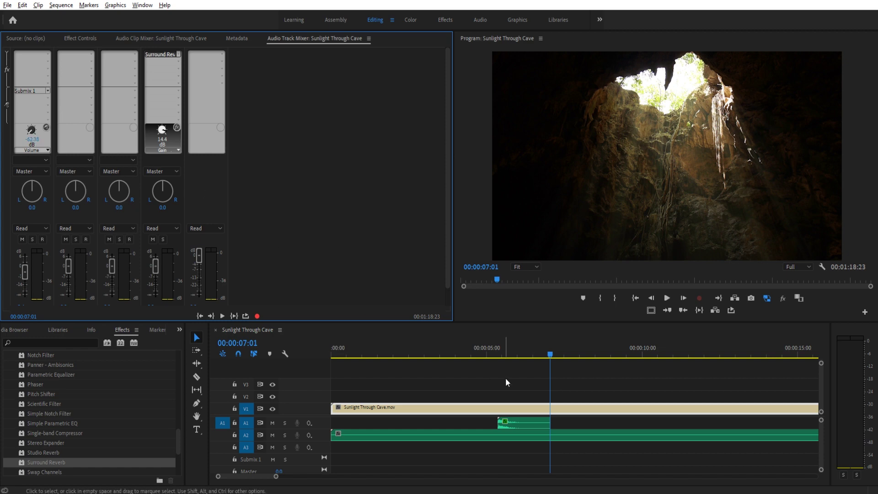
click(492, 350)
key(space)
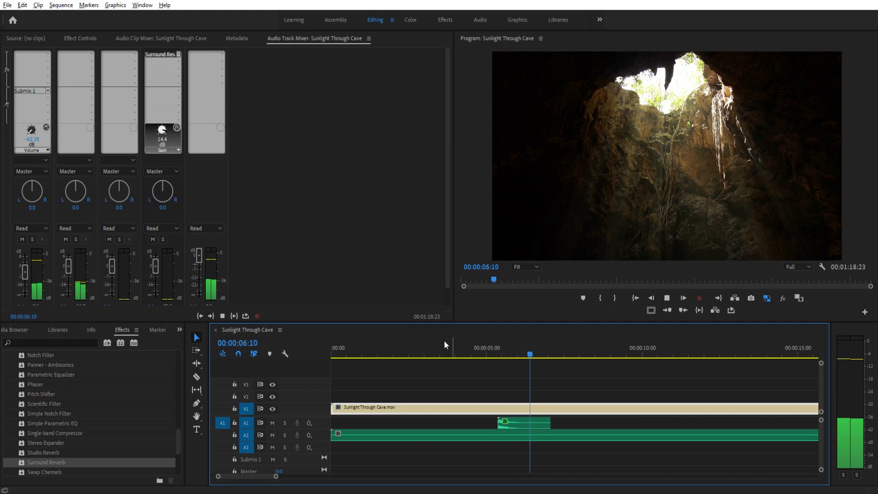
key(space)
- Bring the Audio 1 send back up to about -9 dB and replay the gunshot
click(255, 168)
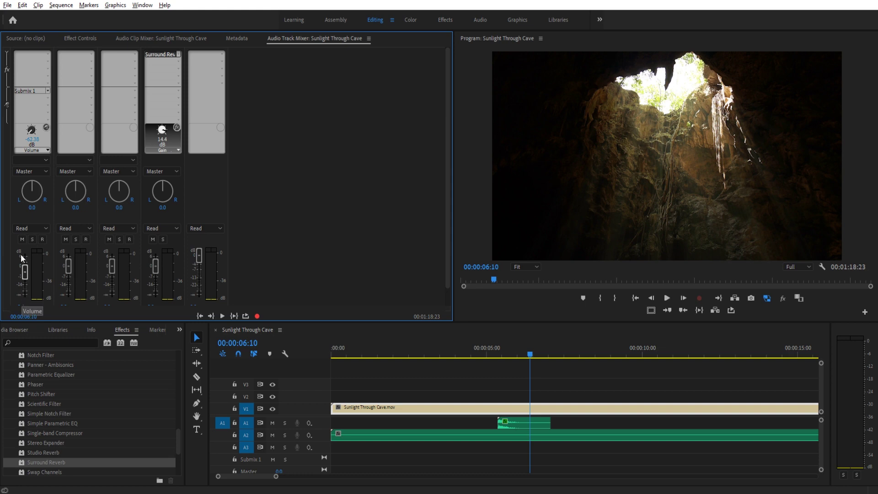
mouse_move(37, 143)
mouse_down()
mouse_move(76, 143)
mouse_move(26, 145)
mouse_up()
click(489, 349)
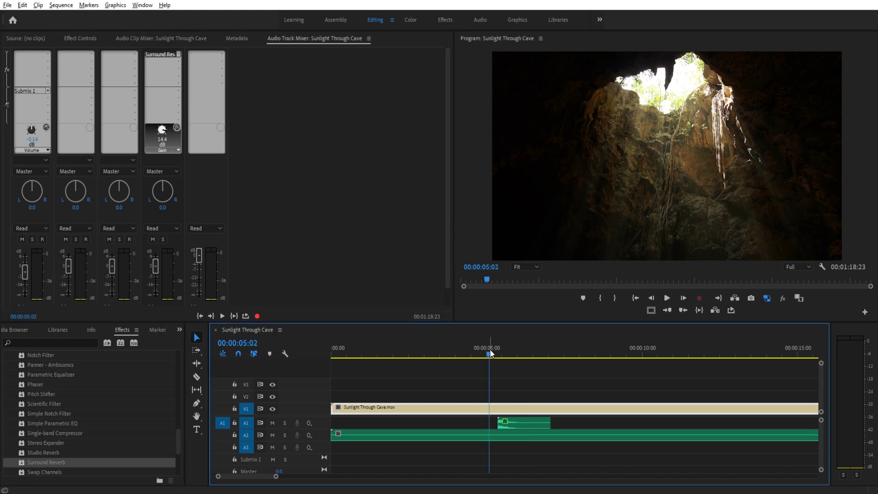
key(space)
key(space)
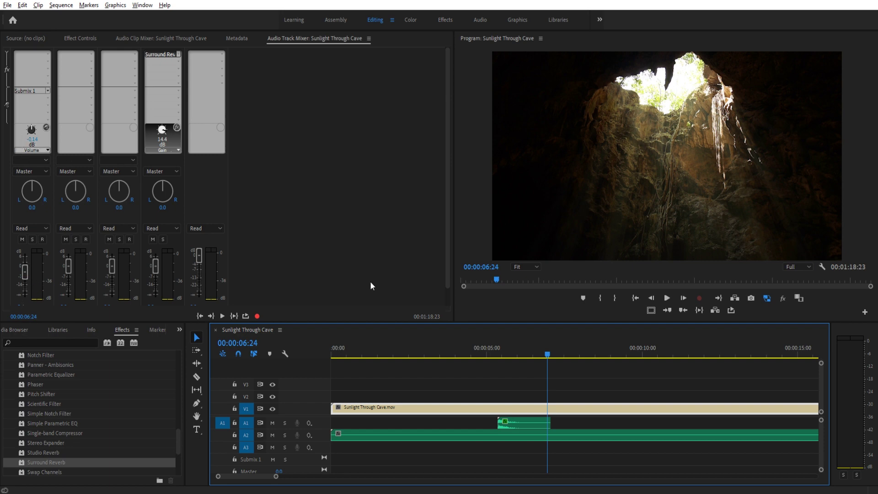
- Check the Submix 1 send's Pre-/Post-Fader setting, then enlarge the mixer to show full faders
right_click(37, 92)
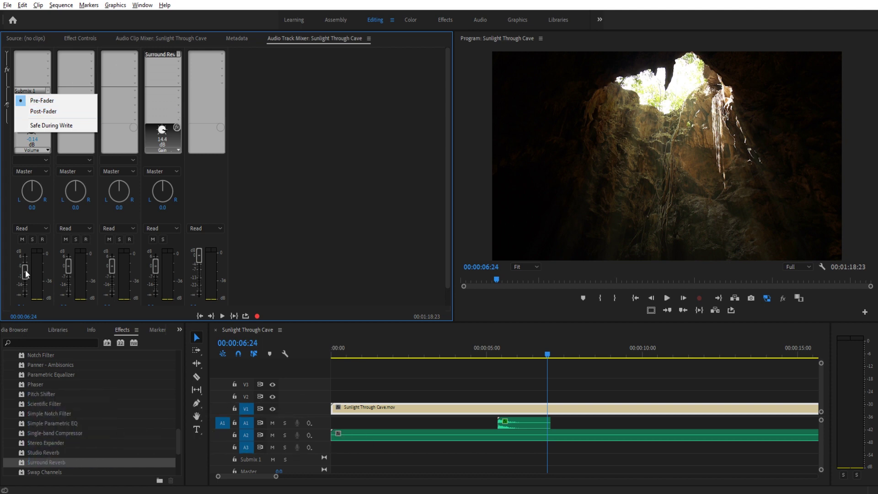
click(303, 320)
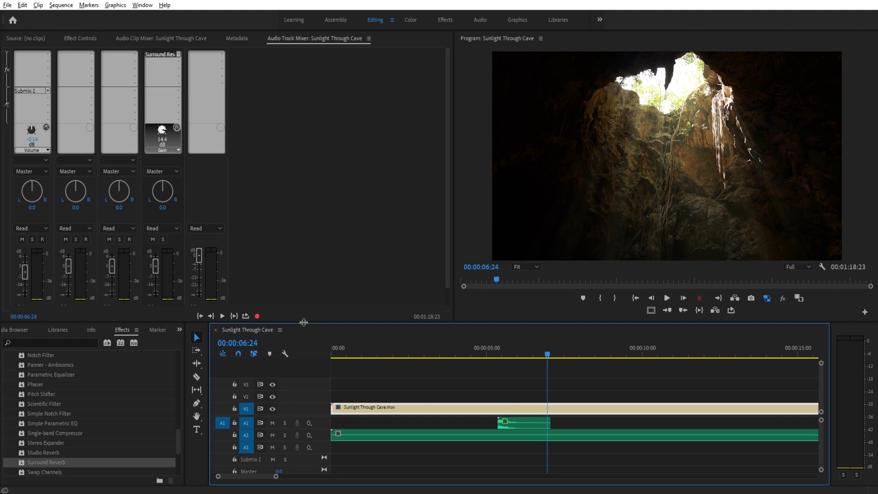
drag(302, 320, 325, 411)
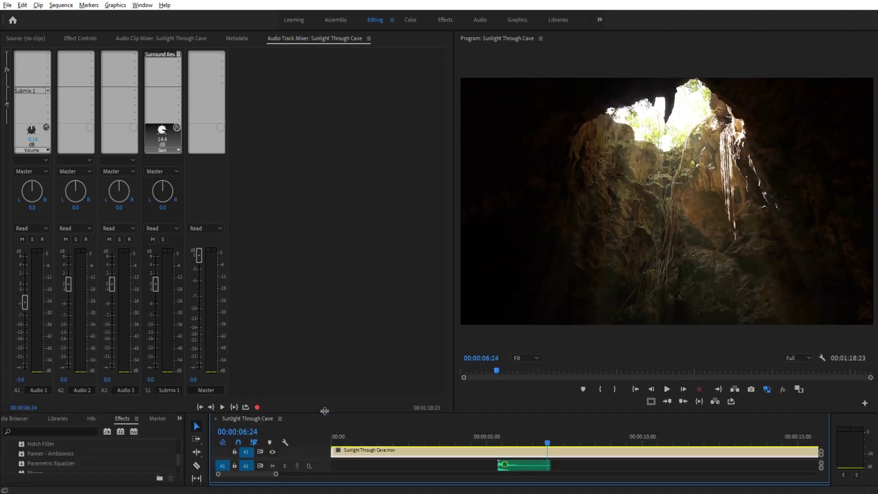
- Make the Submix 1 send post-fader, pull Audio 1 down to -100 dB, and play the gunshot
click(481, 439)
right_click(41, 117)
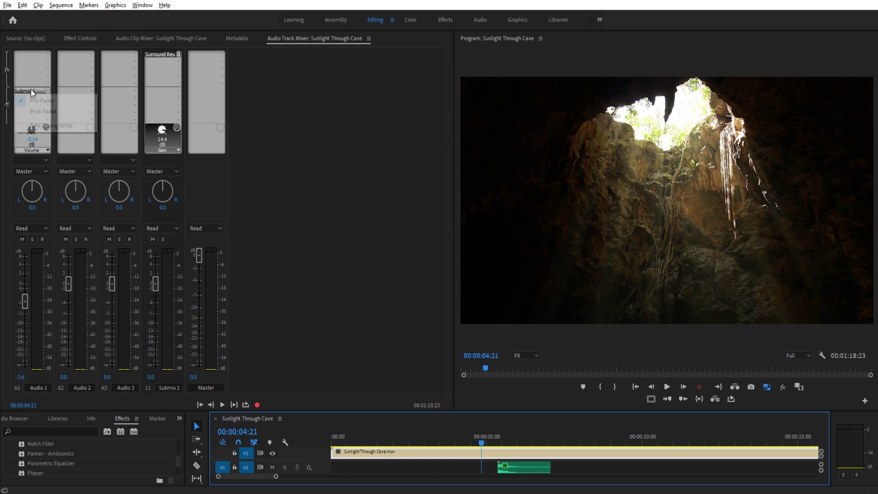
click(42, 113)
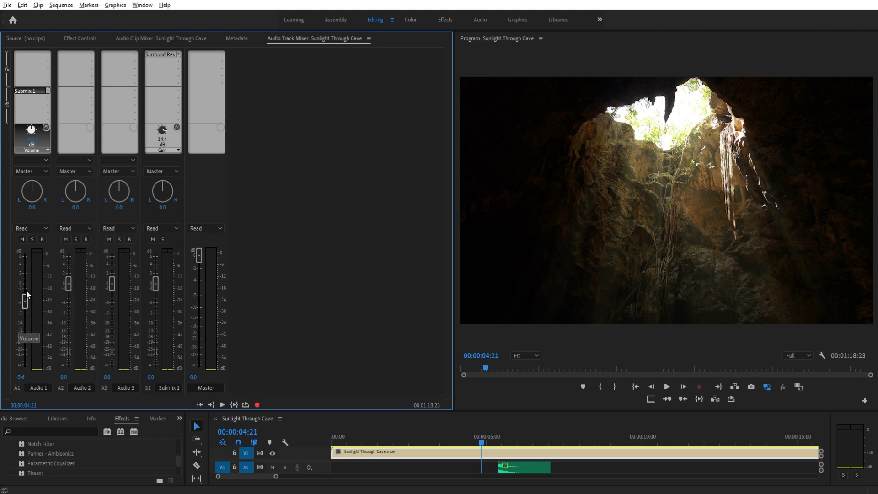
drag(26, 302, 27, 337)
drag(480, 443, 484, 445)
key(space)
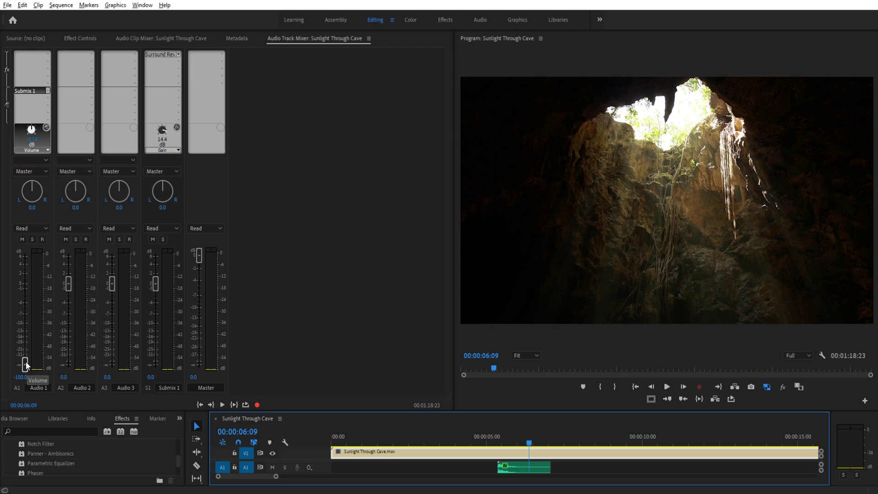
- Switch the Submix 1 send back to pre-fader and play to hear only the reverb
right_click(36, 91)
click(39, 101)
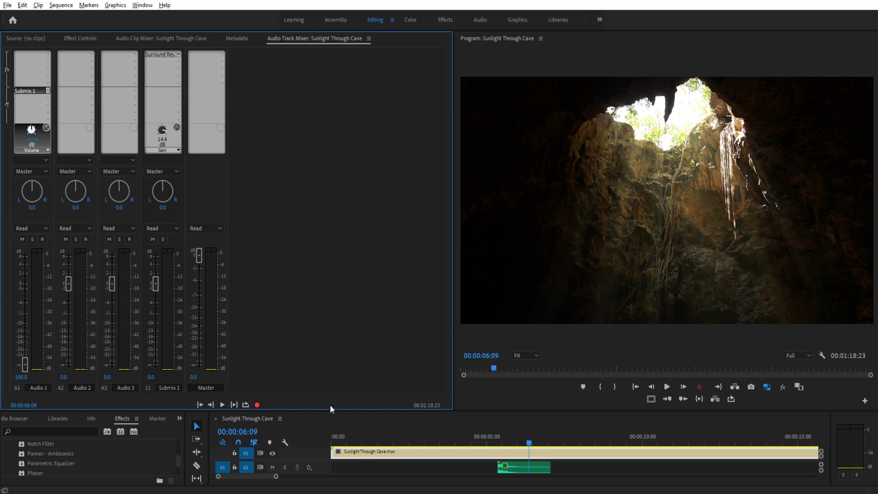
click(484, 442)
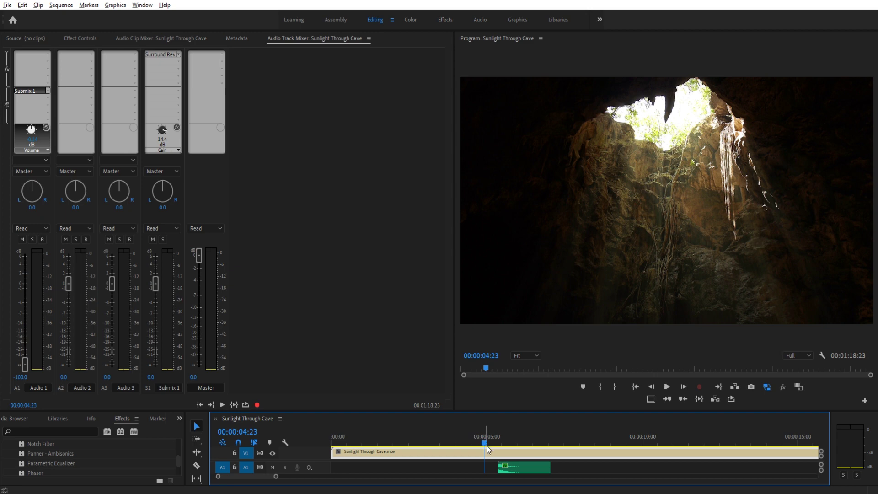
key(space)
key(space)
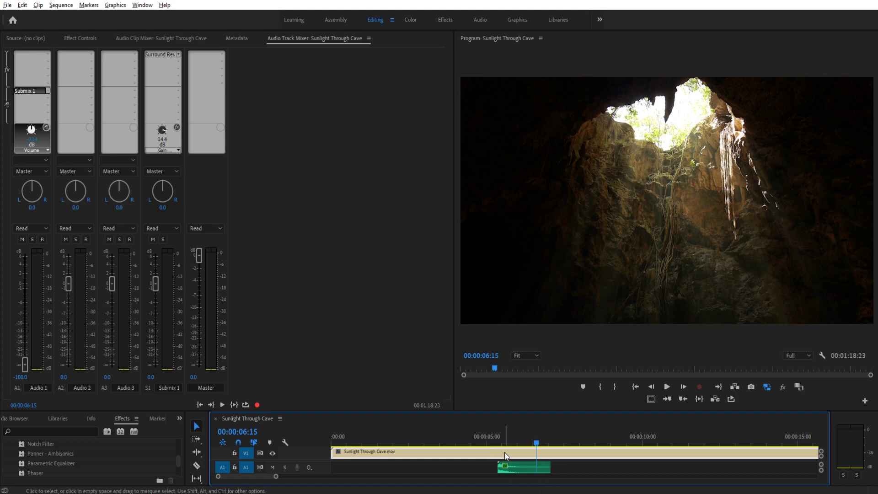
- Raise the Audio 1 volume fader back to 0 dB and replay the gunshot from about 4 seconds
right_click(34, 90)
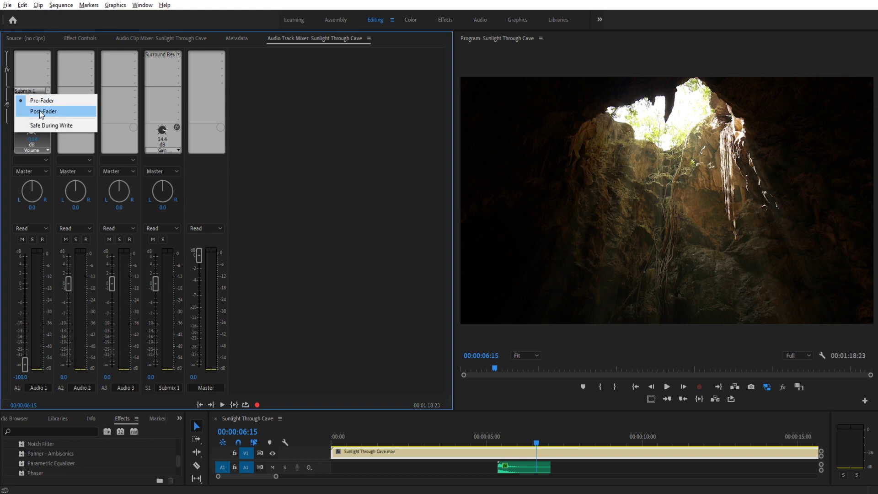
drag(24, 366, 25, 287)
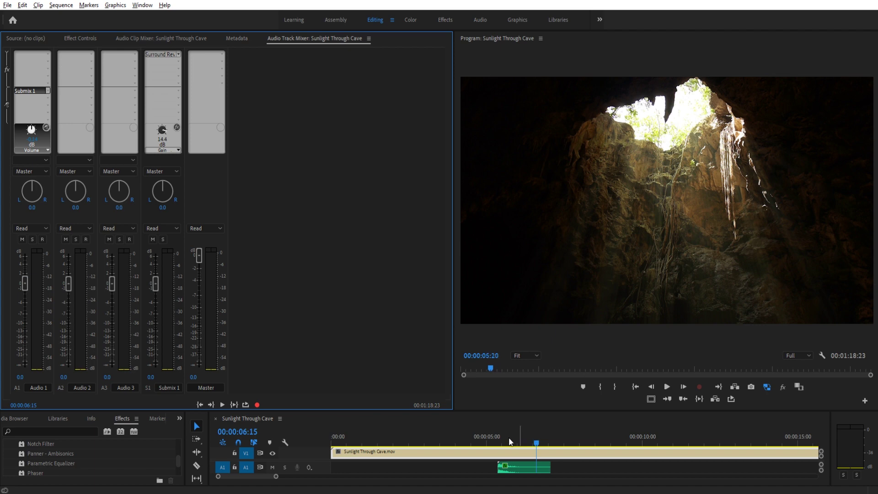
click(462, 440)
key(space)
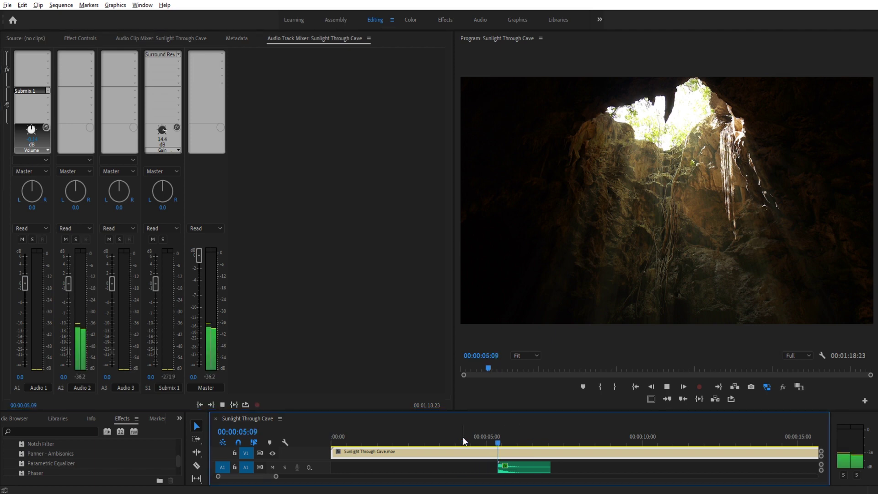
key(space)
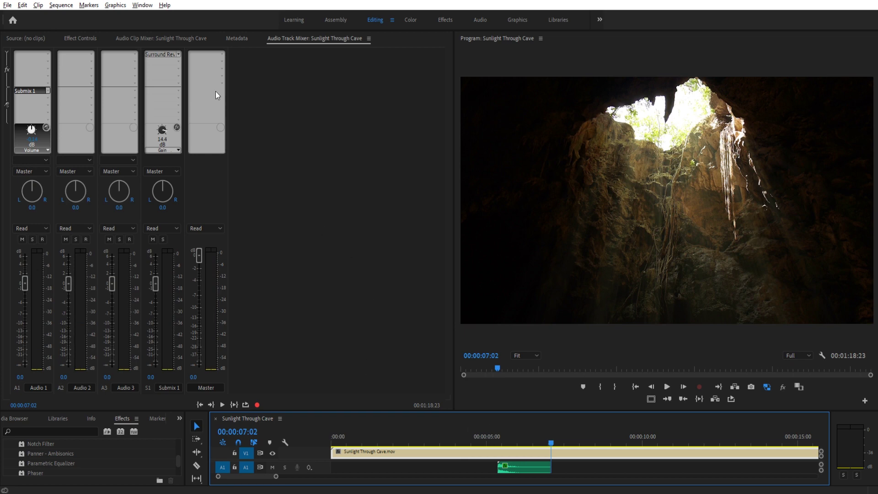
click(176, 89)
click(286, 115)
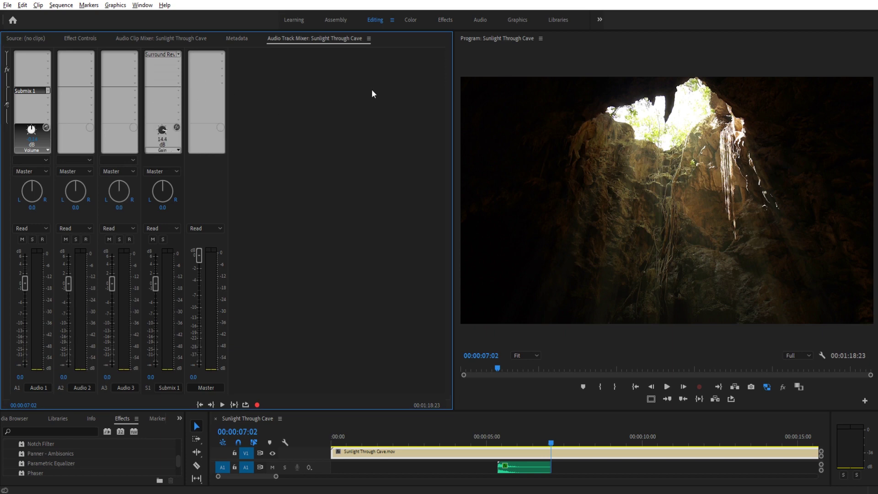